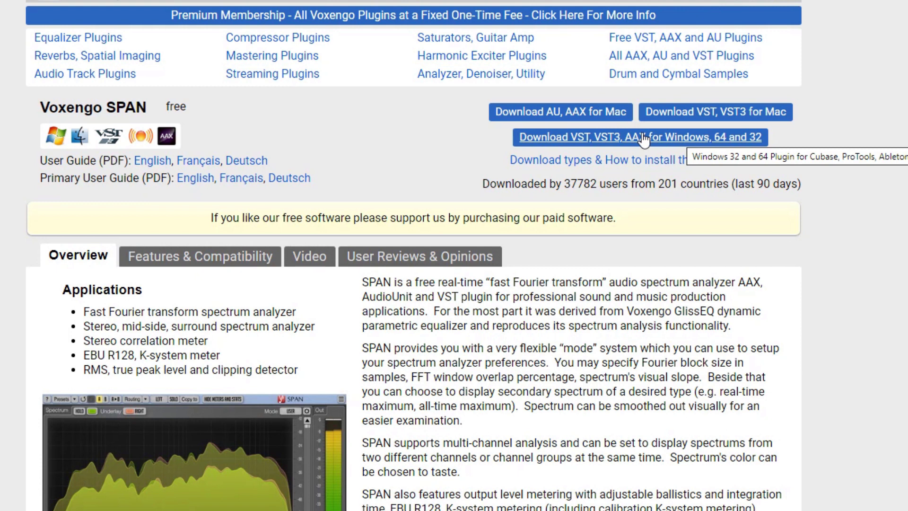
Download the Windows version of Voxengo SPAN, accept its license, and exclude the AAX and Start menu shortcut components, keeping 64-bit VST and VST3
{"action": "left_click", "coordinate": [643, 138]}
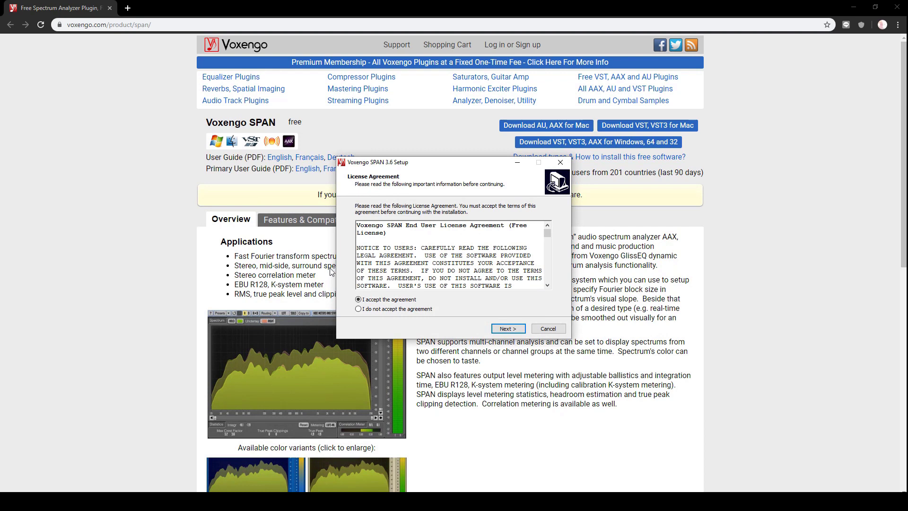
{"action": "left_click", "coordinate": [514, 331]}
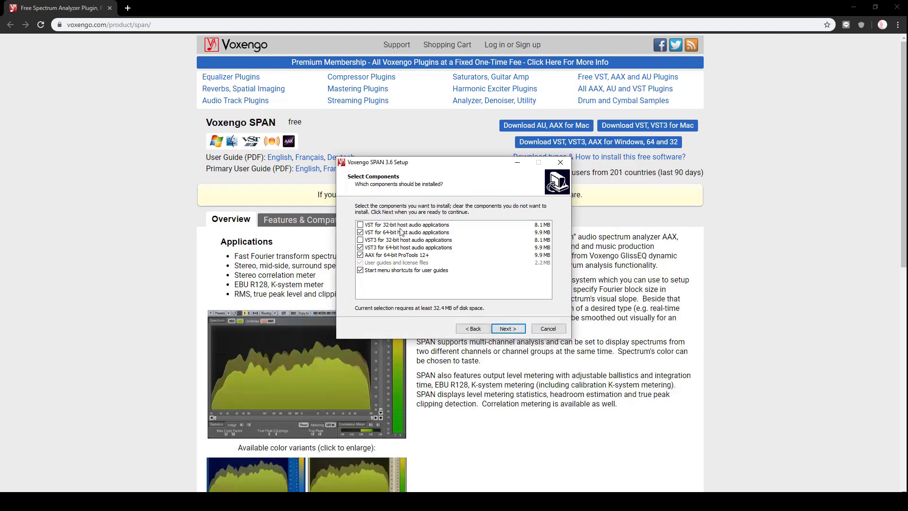
{"action": "left_click", "coordinate": [360, 256]}
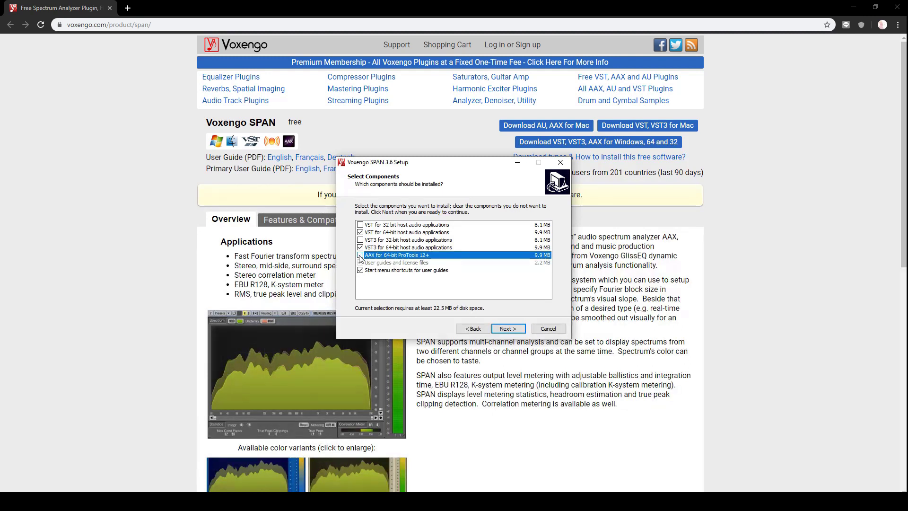
{"action": "left_click", "coordinate": [360, 270]}
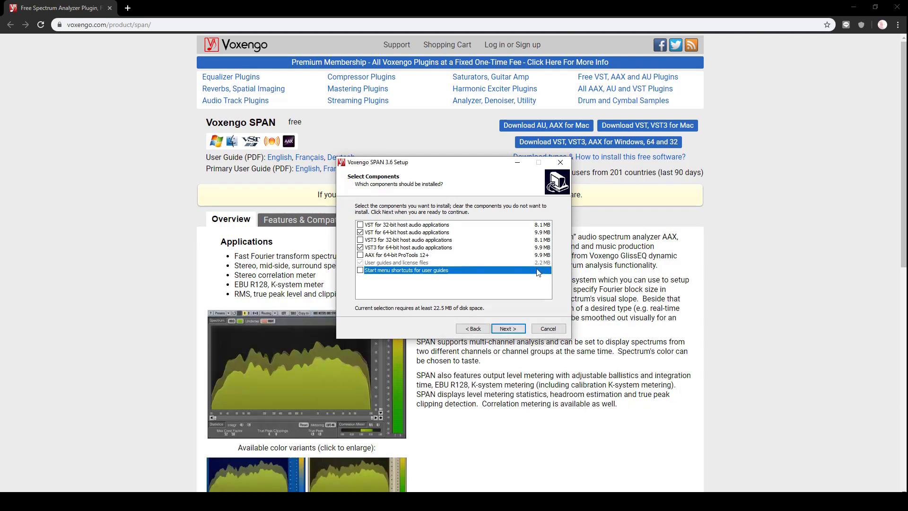
{"action": "left_click", "coordinate": [511, 329]}
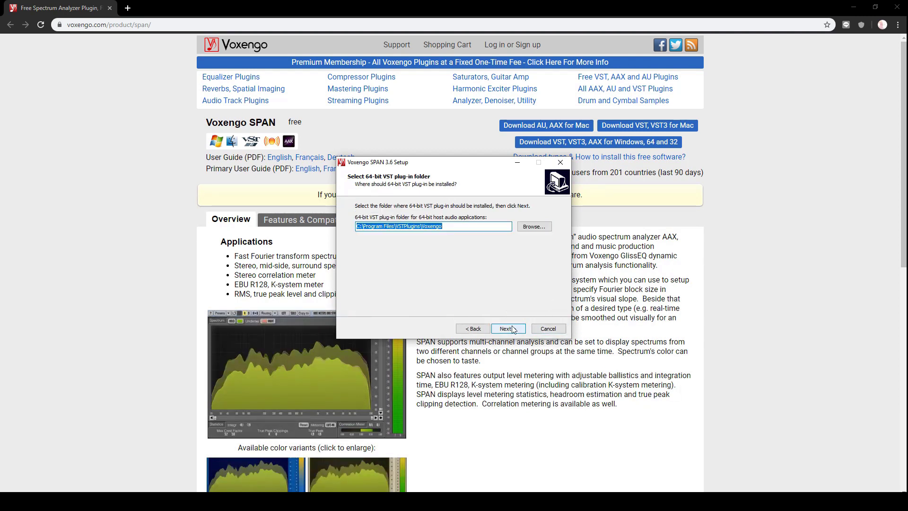
Keep C:\Program Files\VSTPlugins\Voxengo as the 64-bit VST folder and complete the SPAN installation
{"action": "left_click", "coordinate": [449, 225]}
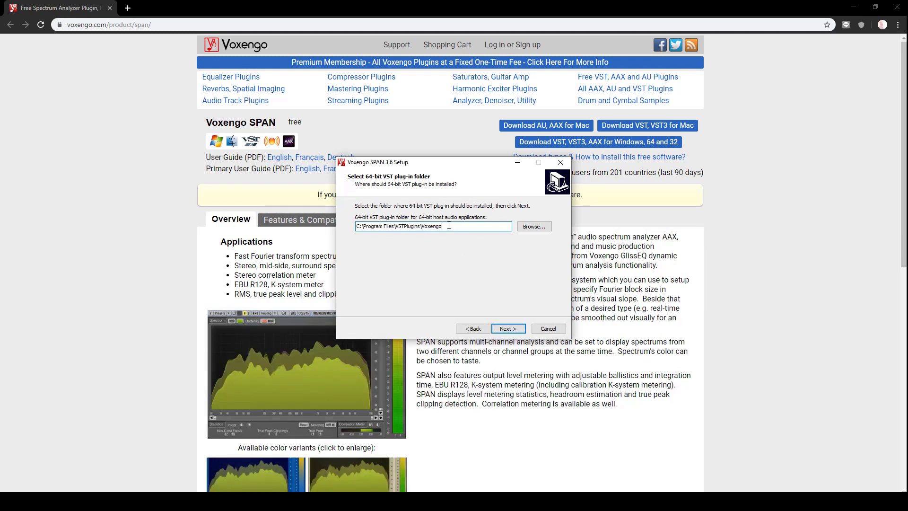
{"action": "left_click", "coordinate": [511, 329]}
{"action": "left_click", "coordinate": [511, 329]}
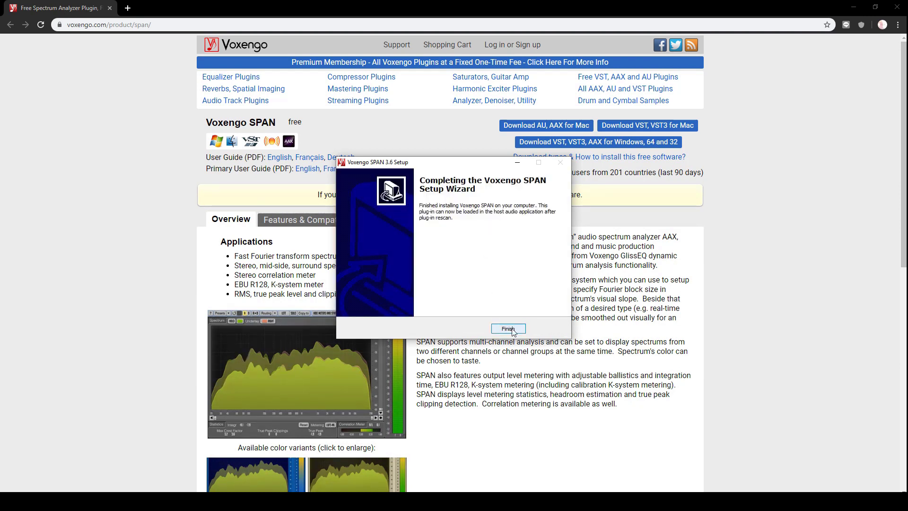
{"action": "left_click", "coordinate": [508, 327]}
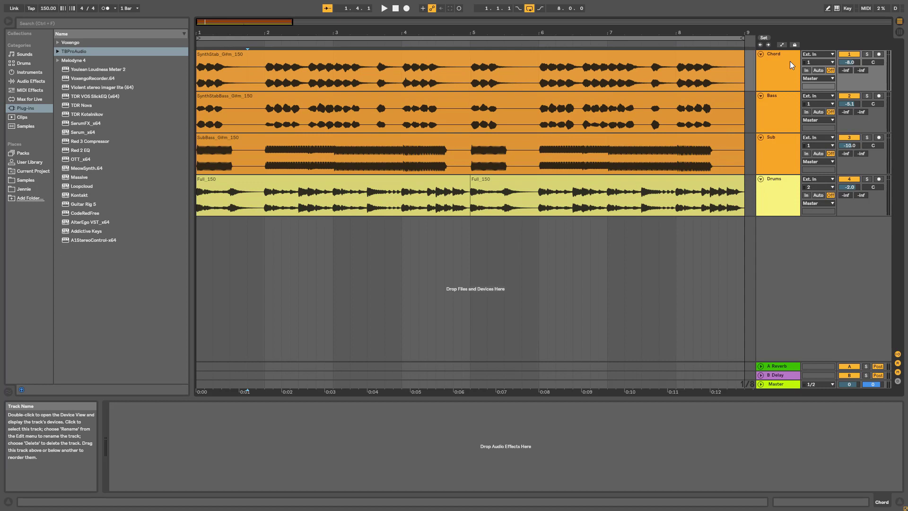
Switch to Ableton Live and insert four audio tracks below the Drums track
{"action": "right_click", "coordinate": [776, 238]}
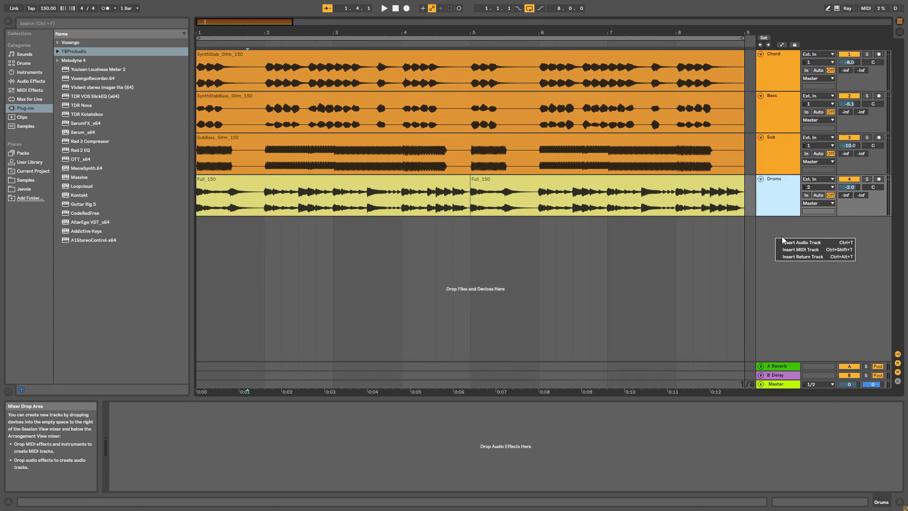
{"action": "left_click", "coordinate": [795, 241]}
{"action": "right_click", "coordinate": [786, 236]}
{"action": "left_click", "coordinate": [775, 232]}
{"action": "key", "text": "ctrl+t"}
{"action": "key", "text": "ctrl+t"}
{"action": "key", "text": "ctrl+t"}
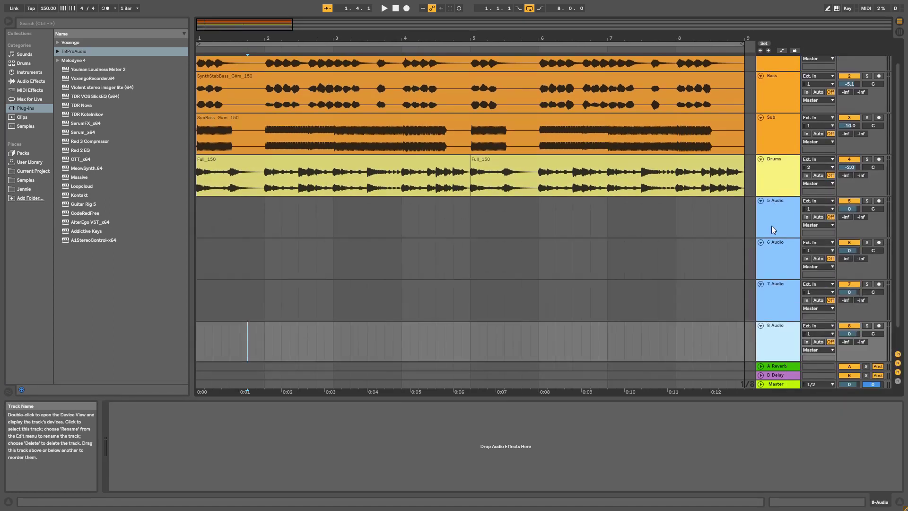
Group the four new audio tracks and rename the group Analyzer
{"action": "left_click", "coordinate": [776, 204]}
{"action": "left_click", "coordinate": [784, 333], "text": "shift"}
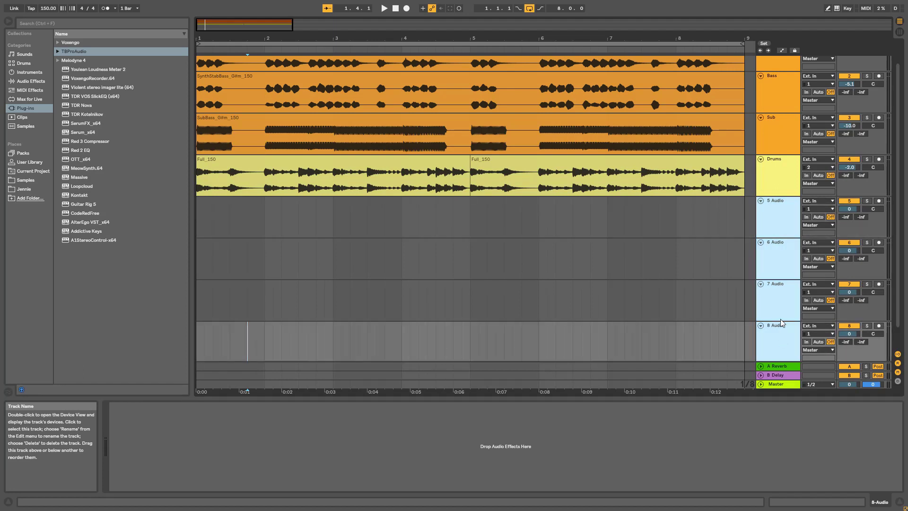
{"action": "right_click", "coordinate": [780, 211]}
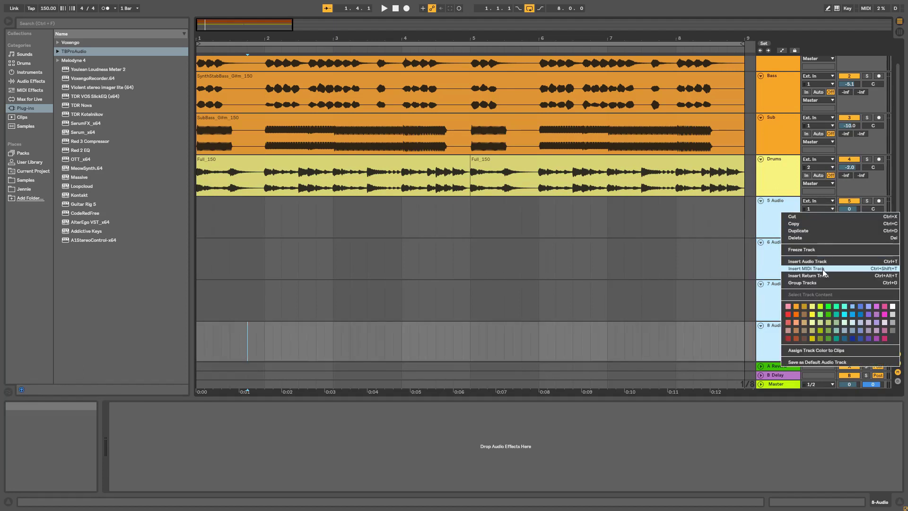
{"action": "left_click", "coordinate": [823, 282]}
{"action": "right_click", "coordinate": [771, 209]}
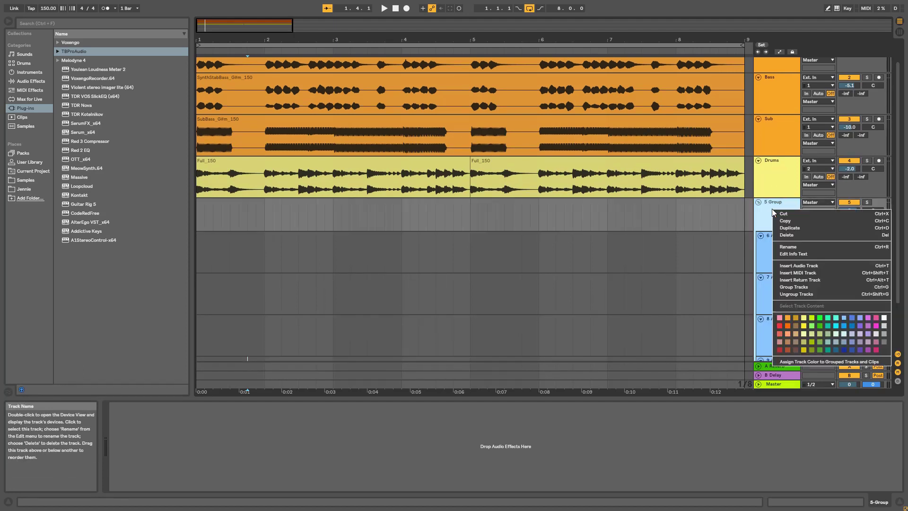
{"action": "left_click", "coordinate": [787, 247]}
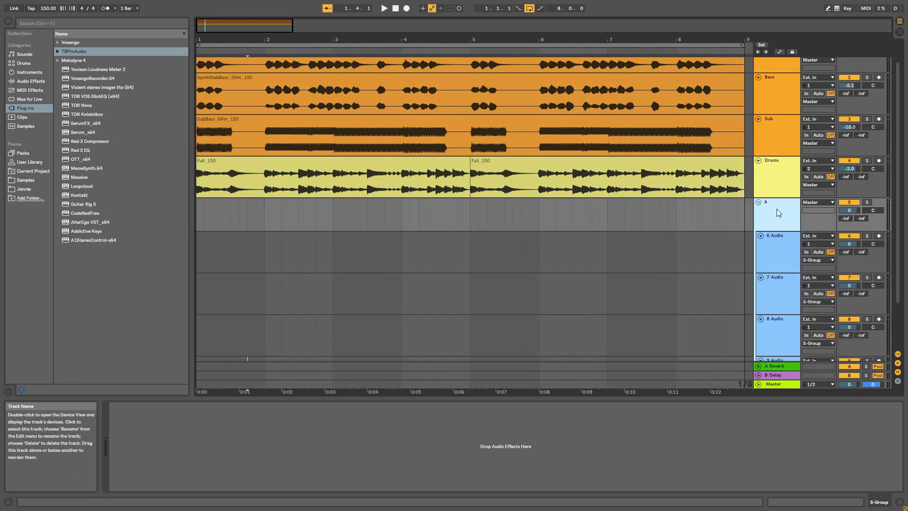
{"action": "type", "text": "Analyzer"}
{"action": "key", "text": "Return"}
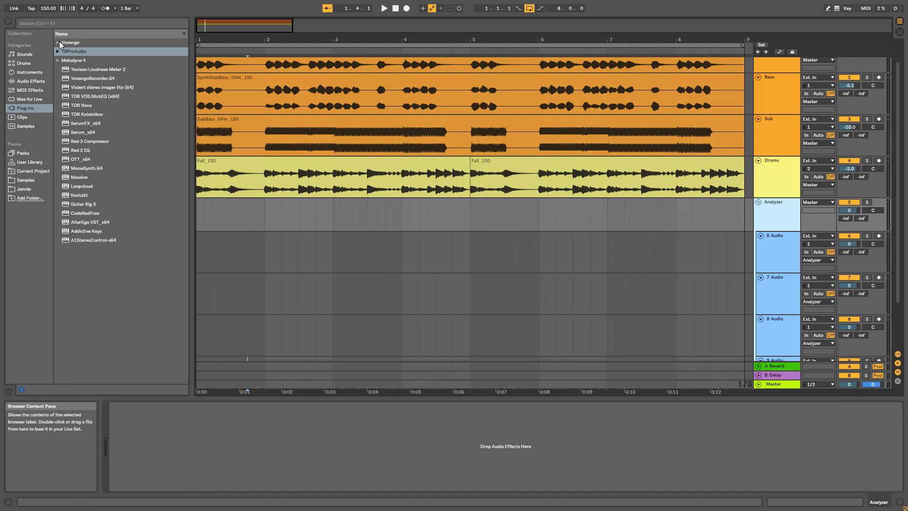
Find the SPAN plug-in, load it onto the Analyzer group, close its window and deactivate the group's track output
{"action": "left_click", "coordinate": [78, 22]}
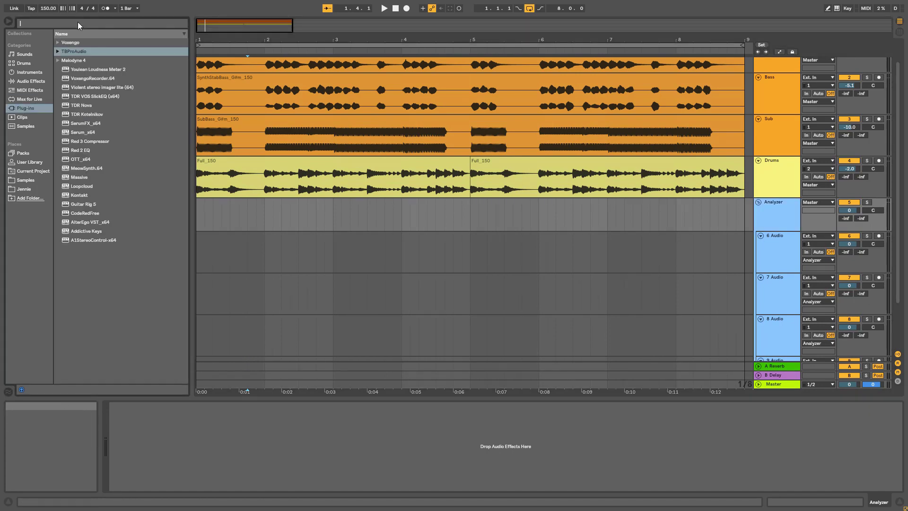
{"action": "type", "text": "spai"}
{"action": "left_click", "coordinate": [57, 42]}
{"action": "left_click_drag", "start_coordinate": [69, 51], "coordinate": [362, 217]}
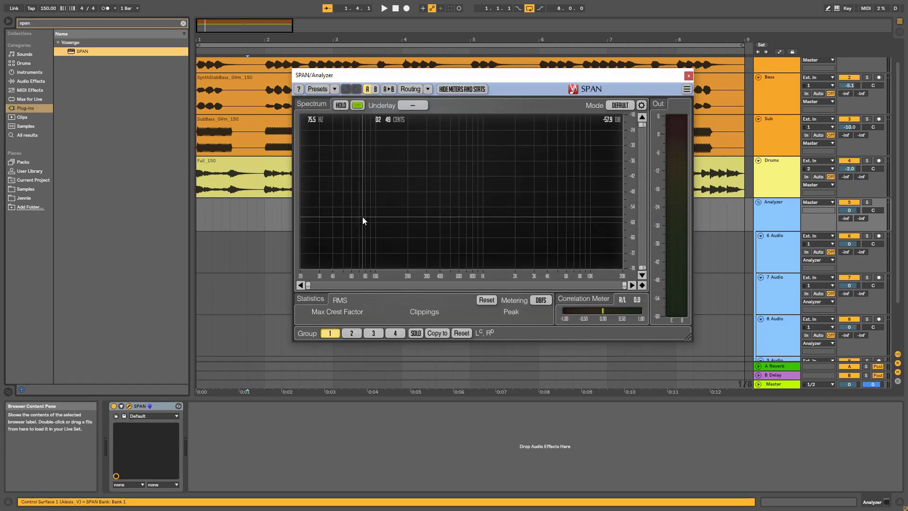
{"action": "left_click", "coordinate": [688, 76]}
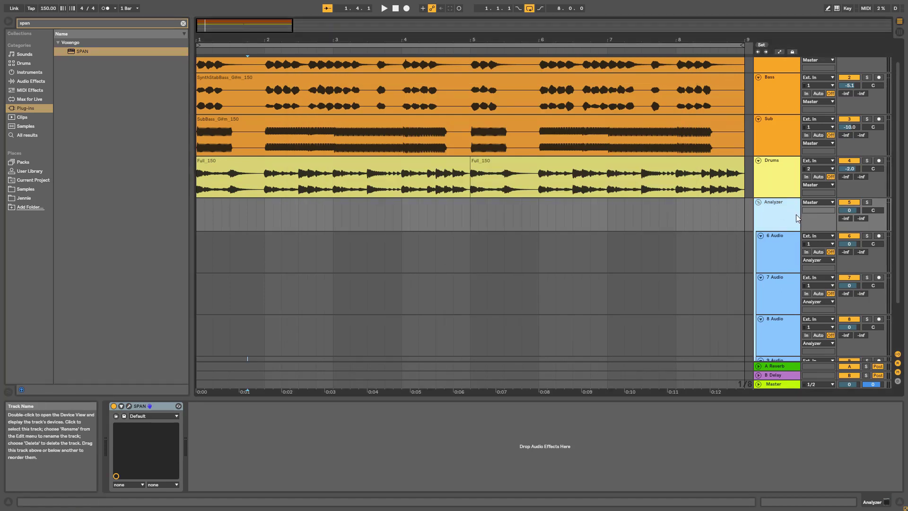
{"action": "left_click", "coordinate": [850, 202]}
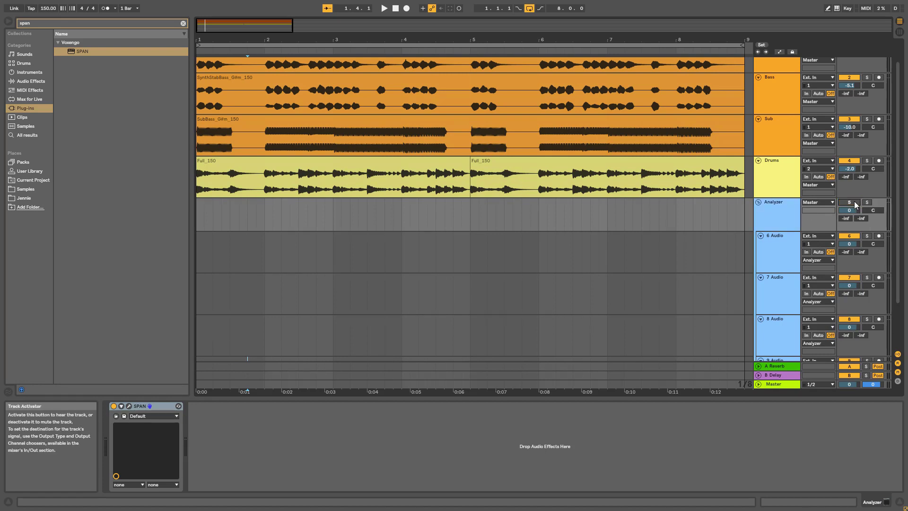
Set the audio inputs of tracks 6 to 9 to Chord, Bass, Sub and Drums respectively
{"action": "left_click", "coordinate": [780, 244]}
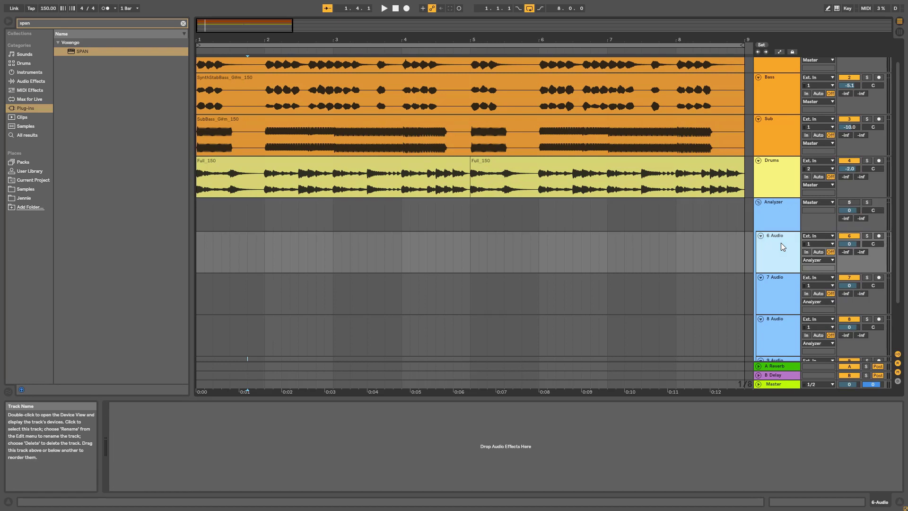
{"action": "left_click", "coordinate": [824, 237]}
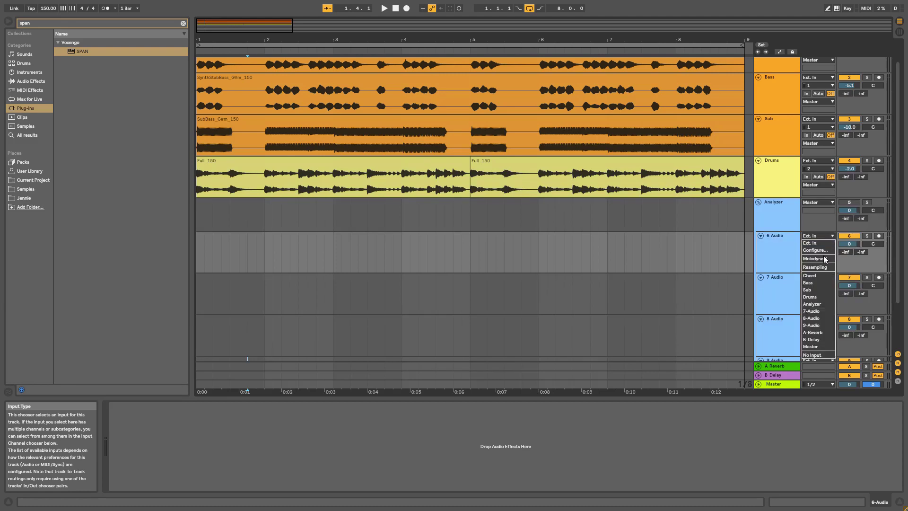
{"action": "left_click", "coordinate": [821, 276]}
{"action": "left_click", "coordinate": [824, 278]}
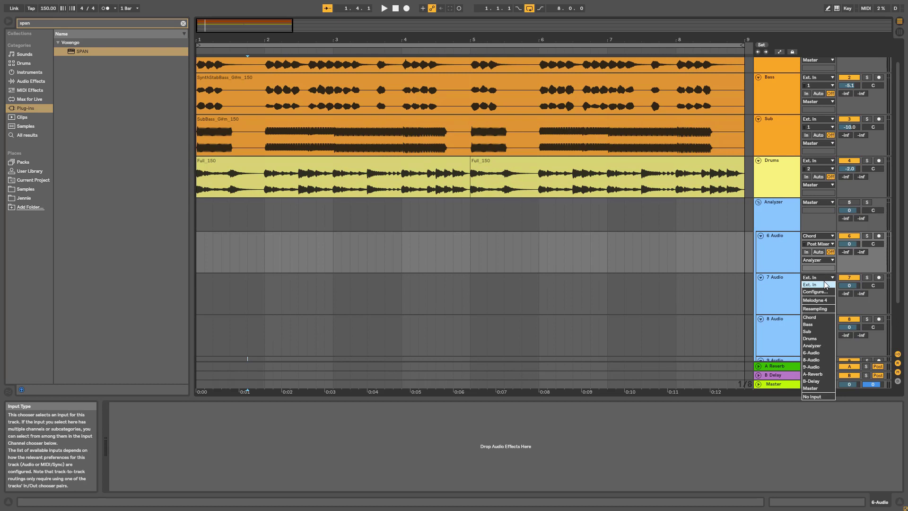
{"action": "left_click", "coordinate": [824, 325]}
{"action": "left_click", "coordinate": [823, 320]}
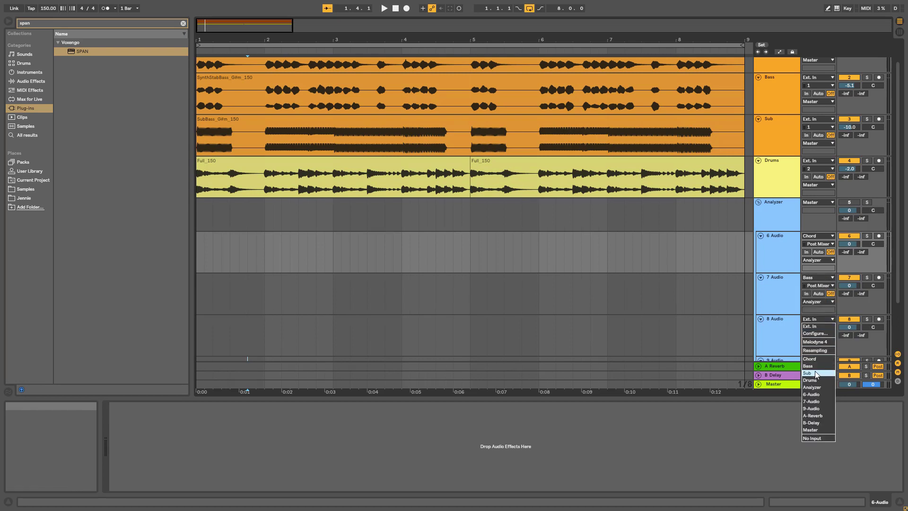
{"action": "left_click", "coordinate": [815, 370]}
{"action": "scroll", "coordinate": [779, 294], "scroll_direction": "down", "scroll_amount": 2}
{"action": "left_click", "coordinate": [822, 333]}
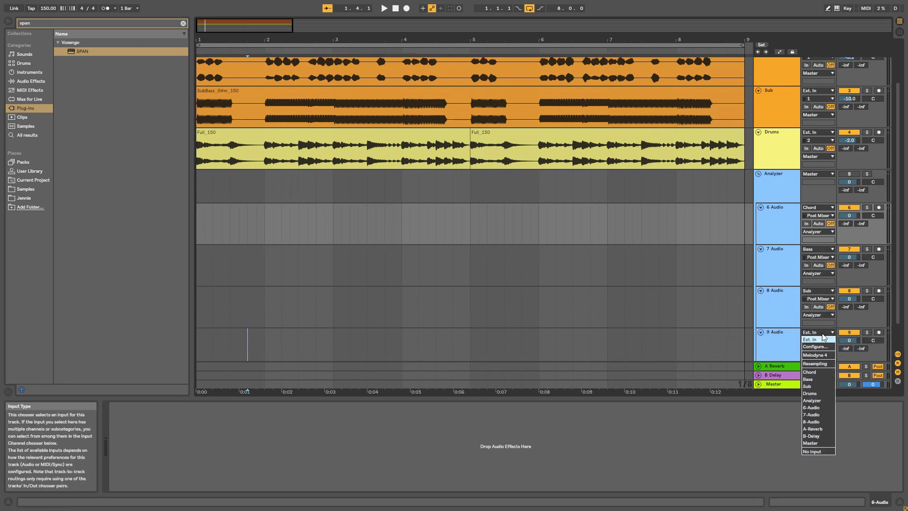
{"action": "left_click", "coordinate": [815, 393]}
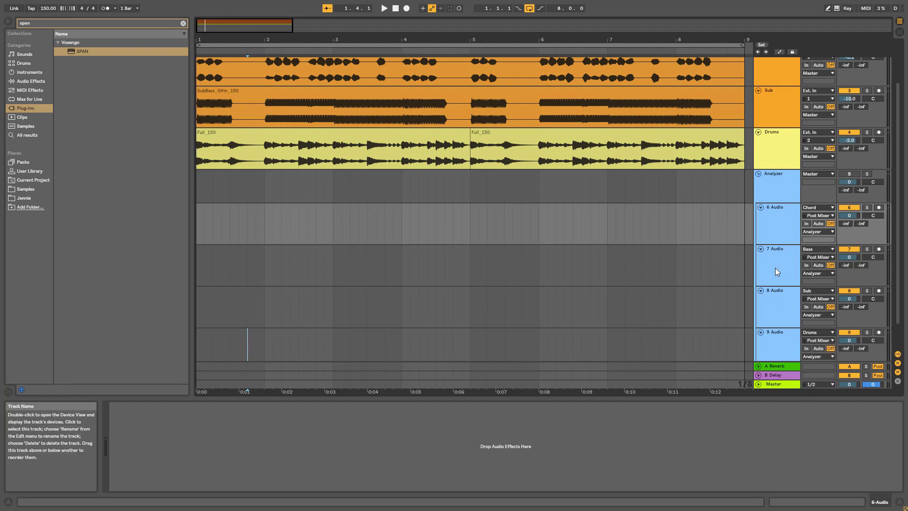
Set monitoring to In for all four audio tracks inside the Analyzer group
{"action": "left_click", "coordinate": [792, 220]}
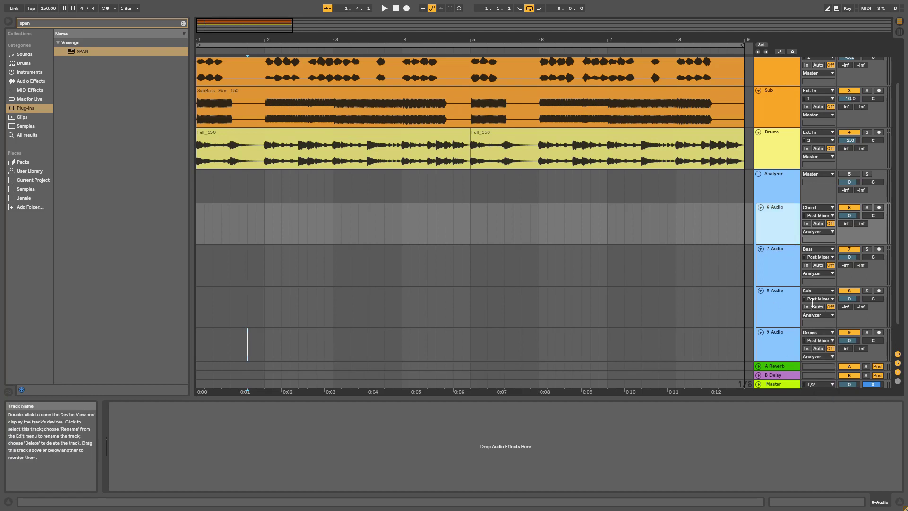
{"action": "left_click", "coordinate": [781, 335]}
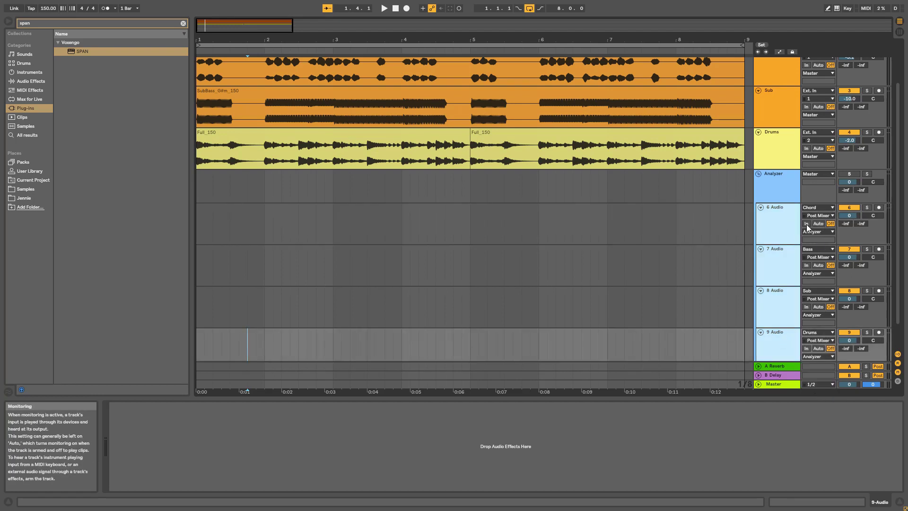
{"action": "left_click", "coordinate": [807, 224], "text": "shift"}
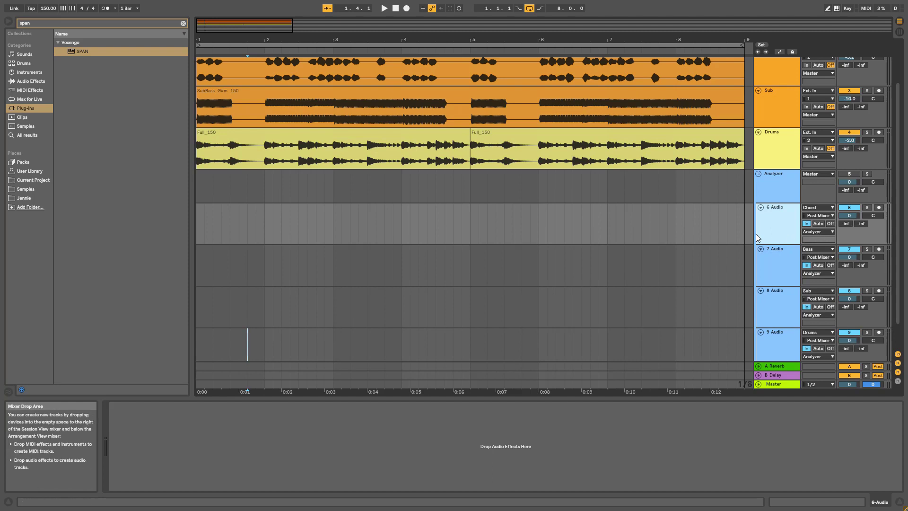
Keep the 6 Audio output on the Analyzer group and route 7 Audio to the Analyzer track's 3/4-SPAN channel
{"action": "left_click", "coordinate": [768, 183]}
{"action": "left_click", "coordinate": [784, 214]}
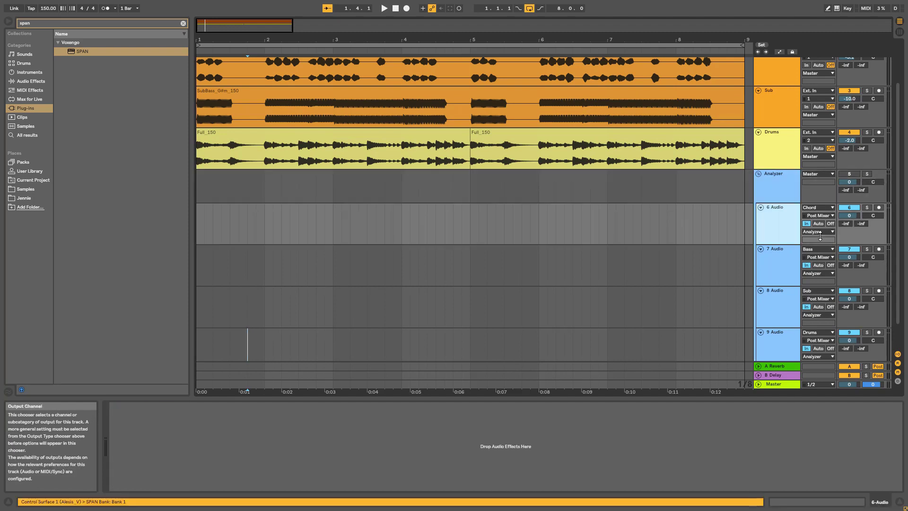
{"action": "left_click", "coordinate": [815, 231]}
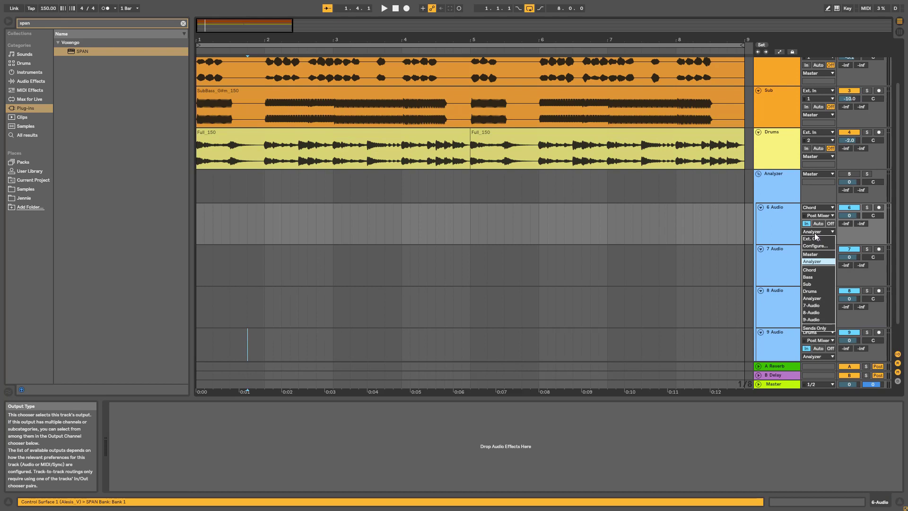
{"action": "left_click", "coordinate": [812, 262]}
{"action": "left_click", "coordinate": [818, 273]}
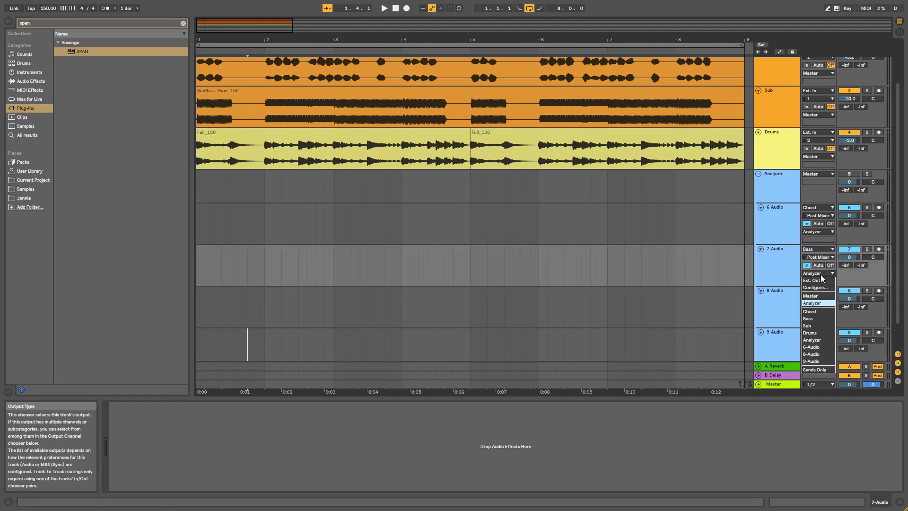
{"action": "left_click", "coordinate": [814, 342]}
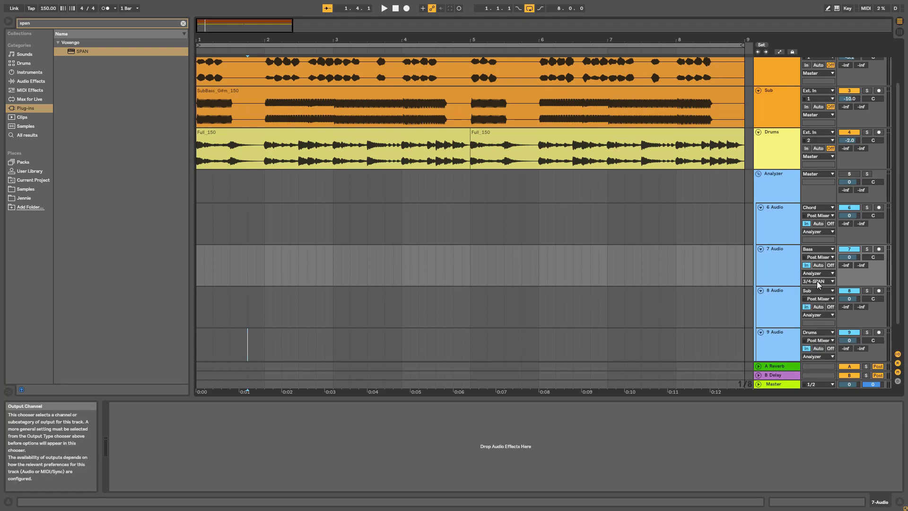
Route the 8 Audio track's output to the Analyzer track's 5/6-SPAN channel
{"action": "left_click", "coordinate": [780, 299]}
{"action": "left_click", "coordinate": [817, 314]}
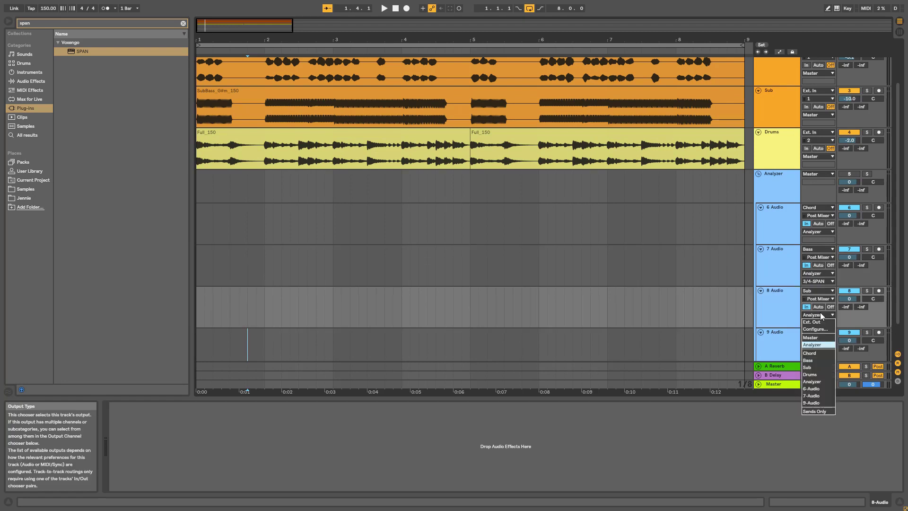
{"action": "left_click", "coordinate": [814, 382]}
{"action": "left_click", "coordinate": [817, 322]}
{"action": "left_click", "coordinate": [813, 336]}
{"action": "left_click", "coordinate": [806, 348]}
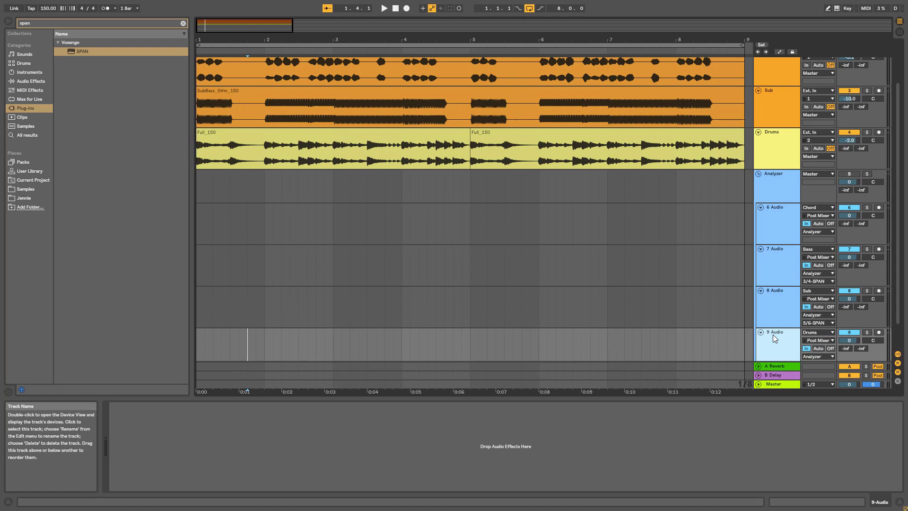
Route the 9 Audio track's output to the Analyzer track's 7/8-SPAN channel
{"action": "scroll", "coordinate": [827, 314], "scroll_direction": "down", "scroll_amount": 1}
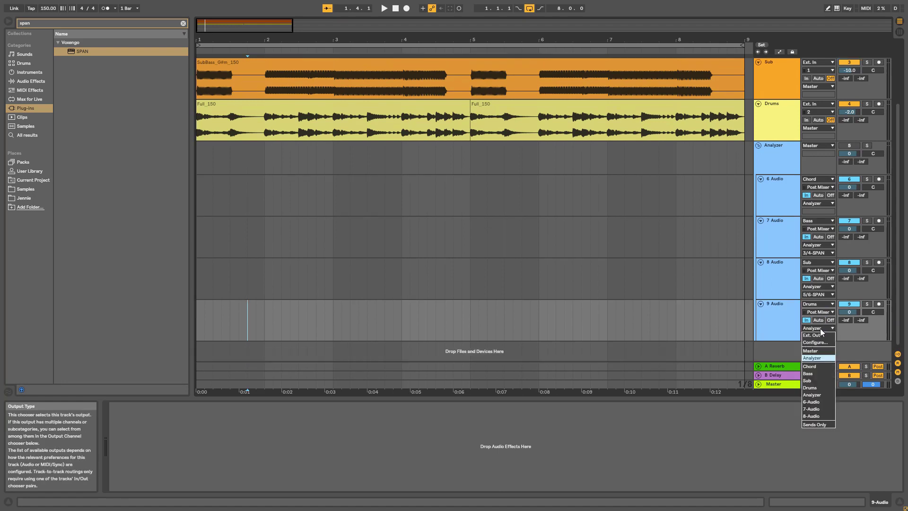
{"action": "left_click", "coordinate": [827, 328]}
{"action": "left_click", "coordinate": [816, 395]}
{"action": "left_click", "coordinate": [825, 336]}
{"action": "left_click", "coordinate": [819, 358]}
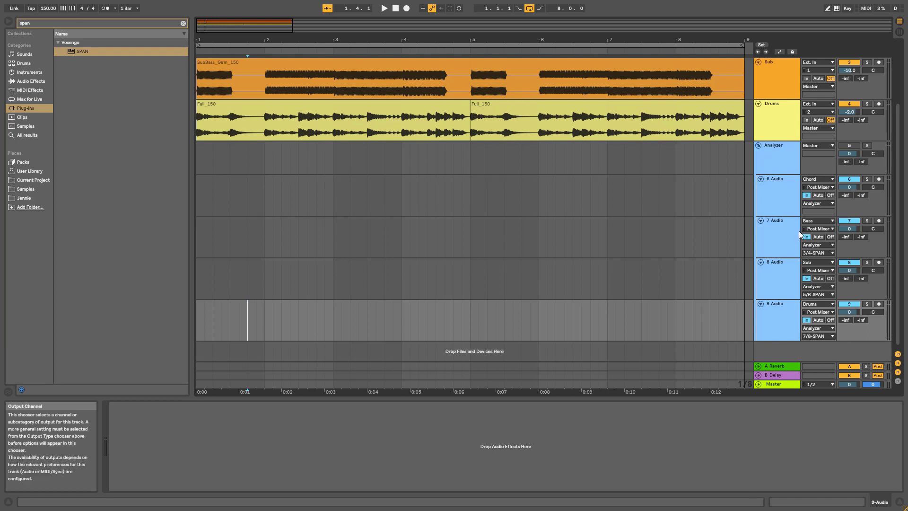
In the channel routing of the Analyzer track's SPAN, assign input IN3 to E and IN4 to F
{"action": "left_click", "coordinate": [773, 154]}
{"action": "left_click", "coordinate": [129, 406]}
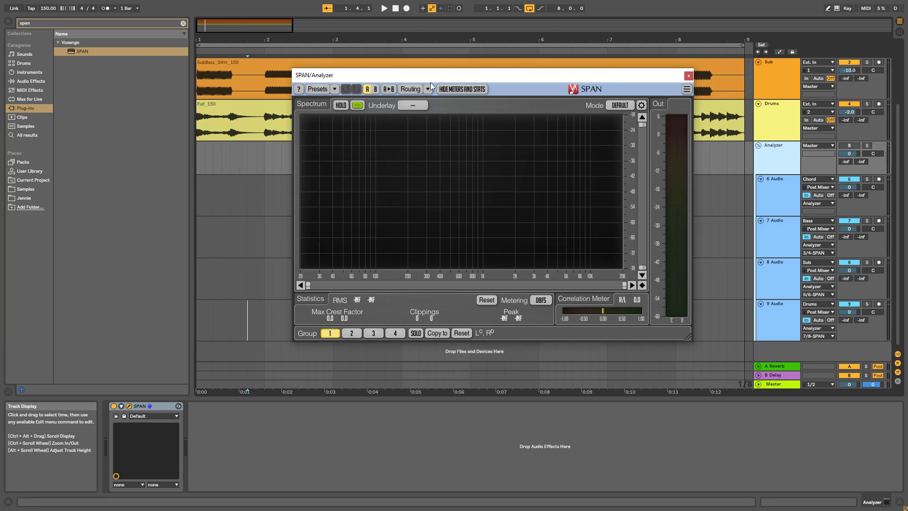
{"action": "left_click", "coordinate": [410, 89]}
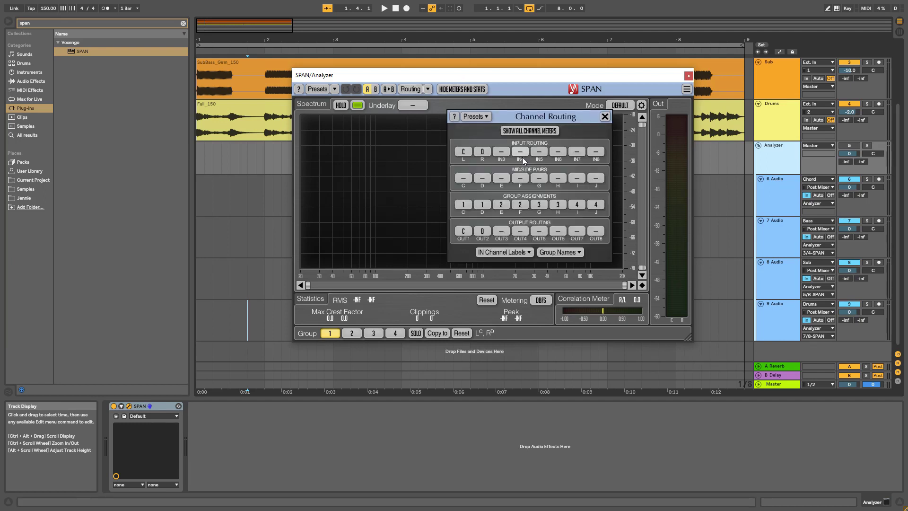
{"action": "left_click", "coordinate": [503, 152]}
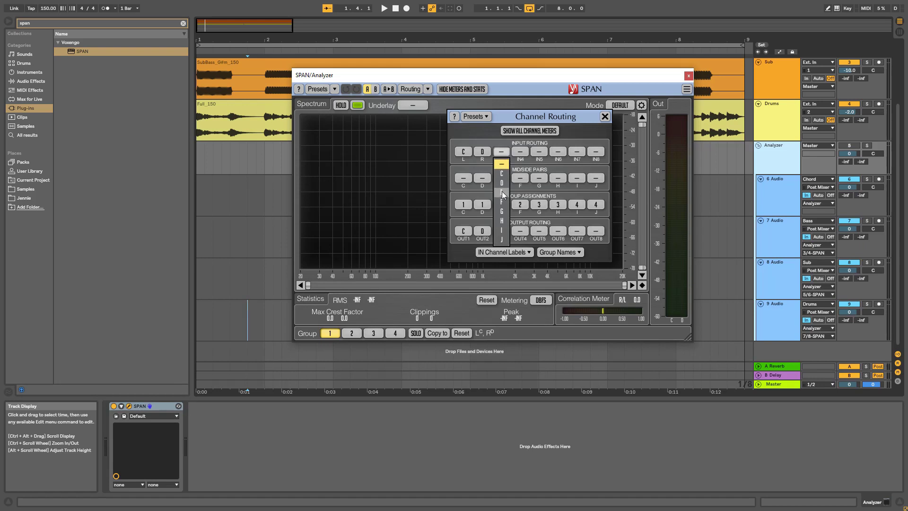
{"action": "left_click", "coordinate": [502, 193]}
{"action": "left_click", "coordinate": [520, 154]}
{"action": "left_click", "coordinate": [520, 201]}
Assign SPAN's inputs IN5, IN6, IN7 and IN8 to G, H, I and J respectively
{"action": "left_click", "coordinate": [539, 152]}
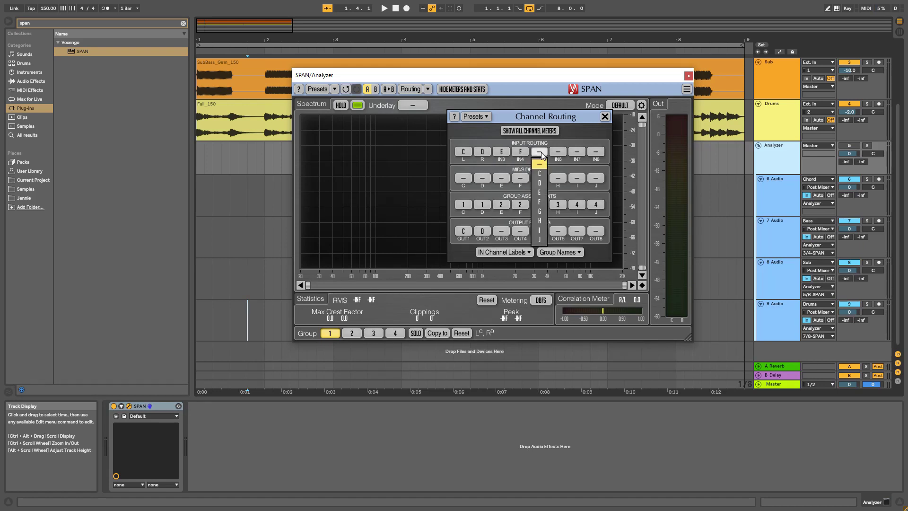
{"action": "left_click", "coordinate": [540, 212]}
{"action": "left_click", "coordinate": [558, 151]}
{"action": "left_click", "coordinate": [558, 220]}
{"action": "left_click", "coordinate": [577, 152]}
{"action": "left_click", "coordinate": [577, 230]}
{"action": "left_click", "coordinate": [595, 152]}
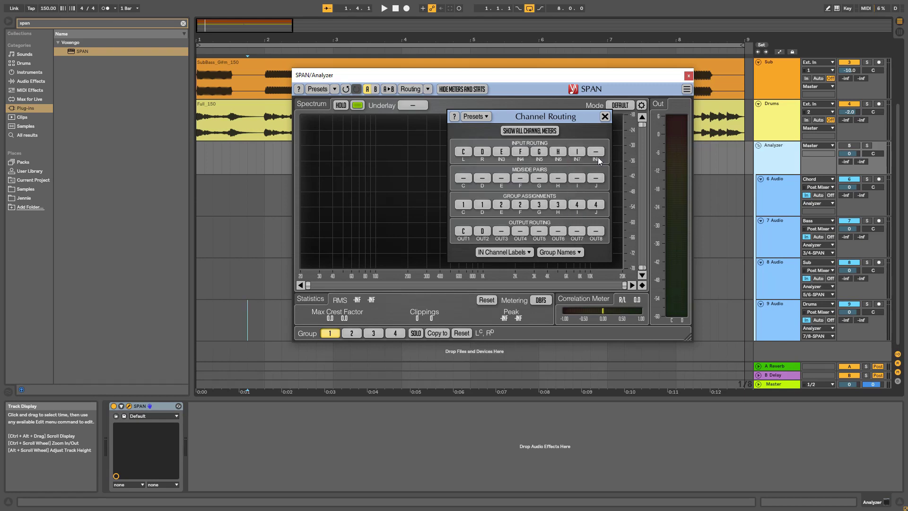
{"action": "left_click", "coordinate": [597, 239]}
Name SPAN's groups 1 to 4 Chord, Bass, Sub and Drums, and close the channel routing settings
{"action": "left_click", "coordinate": [580, 254]}
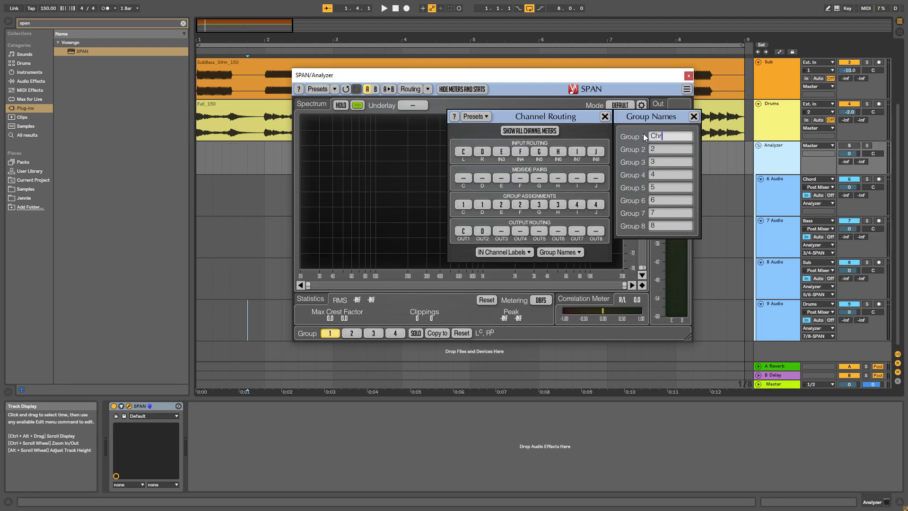
{"action": "type", "text": "Chrod"}
{"action": "key", "text": "Tab"}
{"action": "left_click", "coordinate": [668, 136]}
{"action": "key", "text": "BackSpace"}
{"action": "key", "text": "BackSpace"}
{"action": "type", "text": "ord"}
{"action": "key", "text": "Tab"}
{"action": "type", "text": "Bass"}
{"action": "key", "text": "Tab"}
{"action": "type", "text": "Sub"}
{"action": "key", "text": "Tab"}
{"action": "type", "text": "Drums"}
{"action": "left_click", "coordinate": [694, 116]}
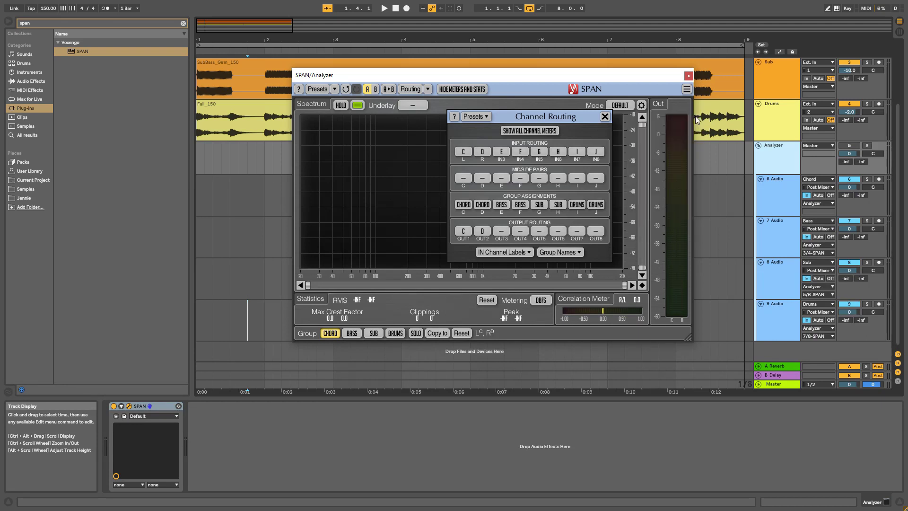
{"action": "left_click", "coordinate": [605, 118]}
Play the arrangement and examine the Chord, Bass, Sub and Drums group spectra one after another, then stop playback
{"action": "left_click", "coordinate": [781, 161]}
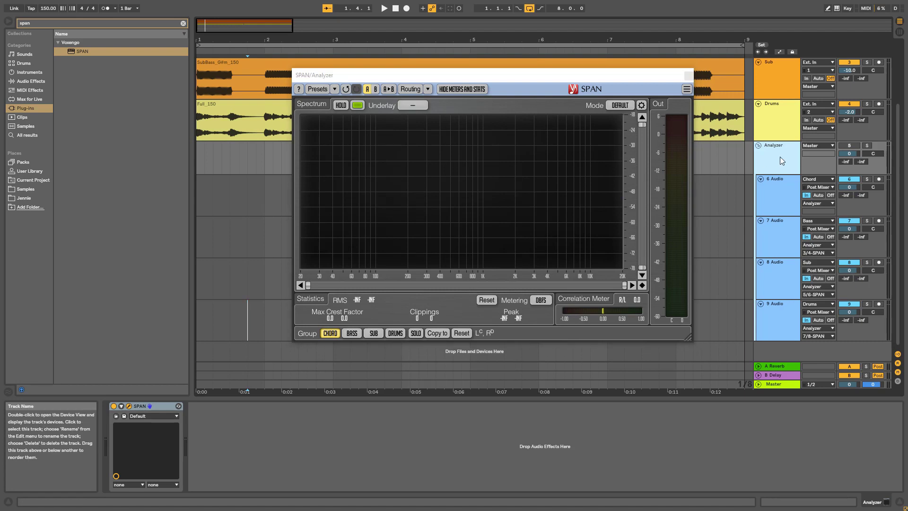
{"action": "key", "text": "space"}
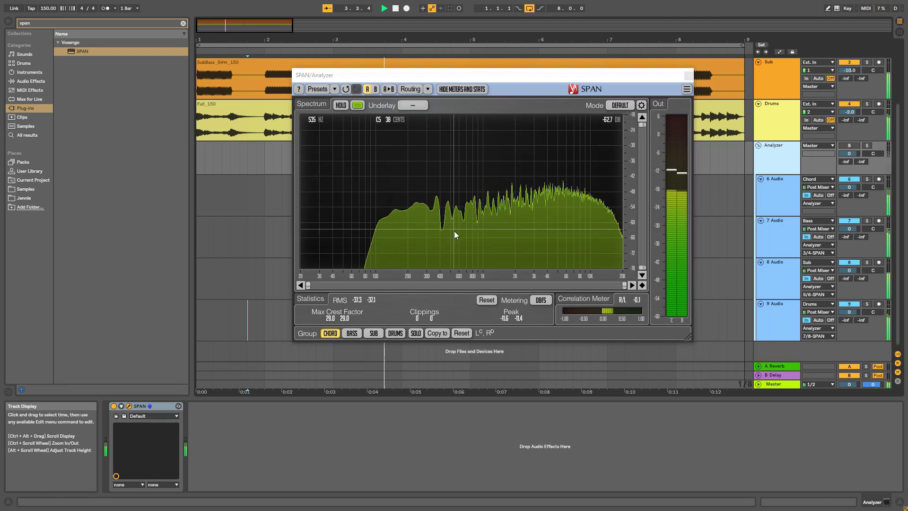
{"action": "left_click", "coordinate": [354, 333]}
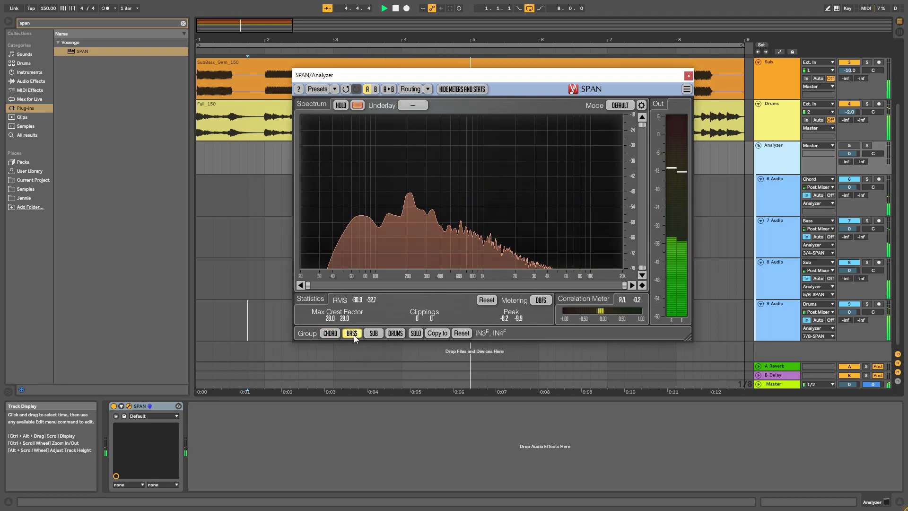
{"action": "left_click", "coordinate": [376, 334]}
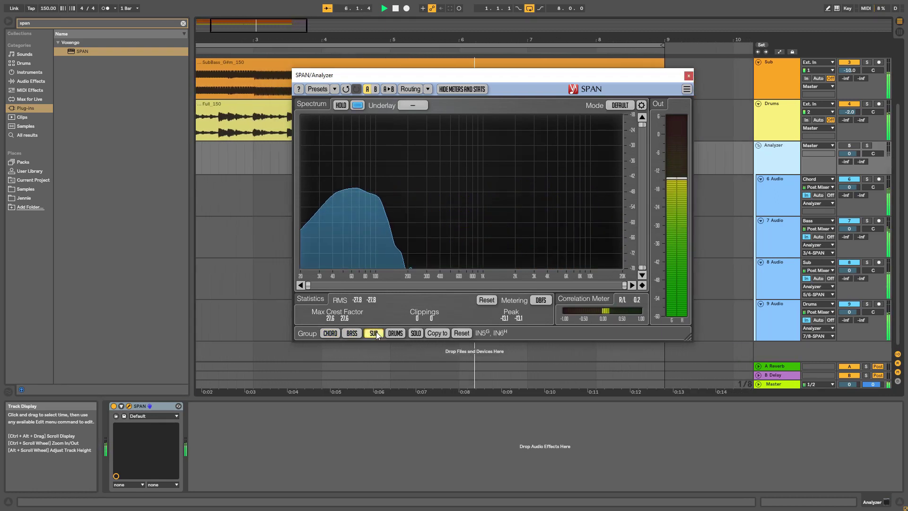
{"action": "left_click", "coordinate": [395, 333]}
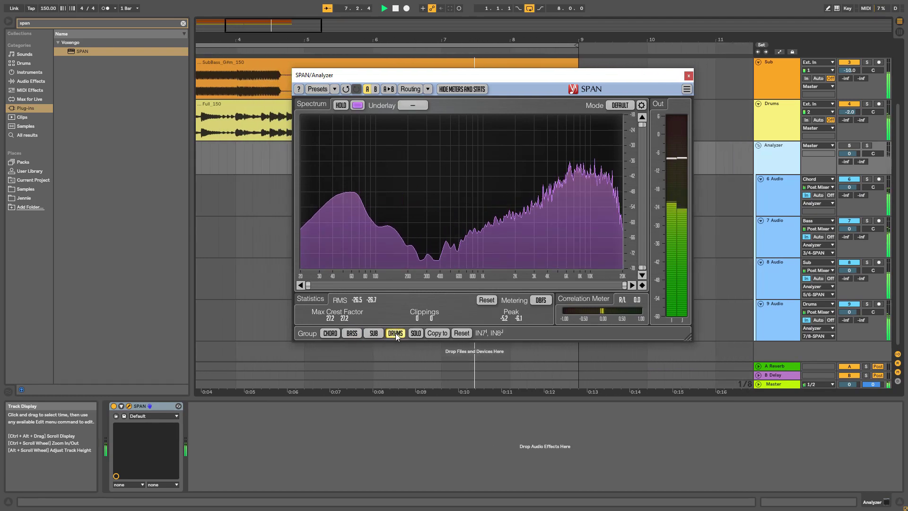
{"action": "key", "text": "space"}
Underlay the Bass spectrum on SPAN's Chord group and start playback
{"action": "left_click", "coordinate": [332, 334]}
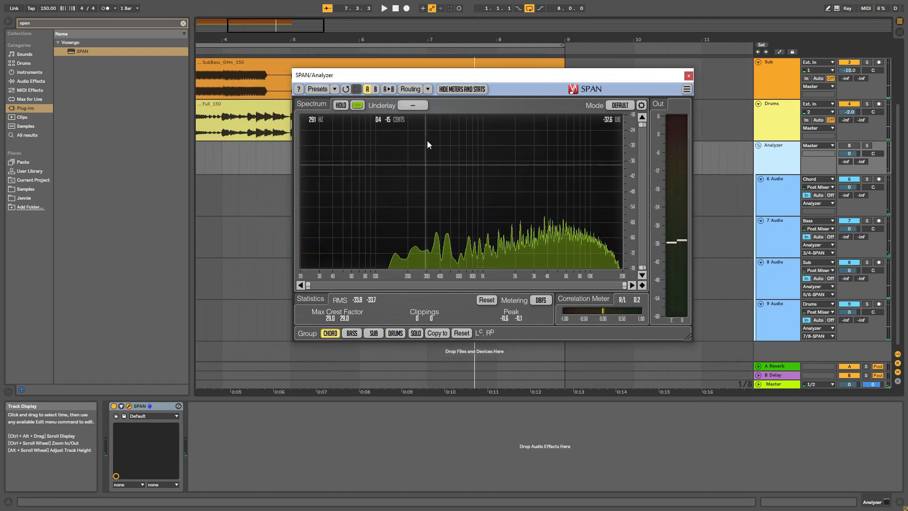
{"action": "left_click", "coordinate": [409, 107]}
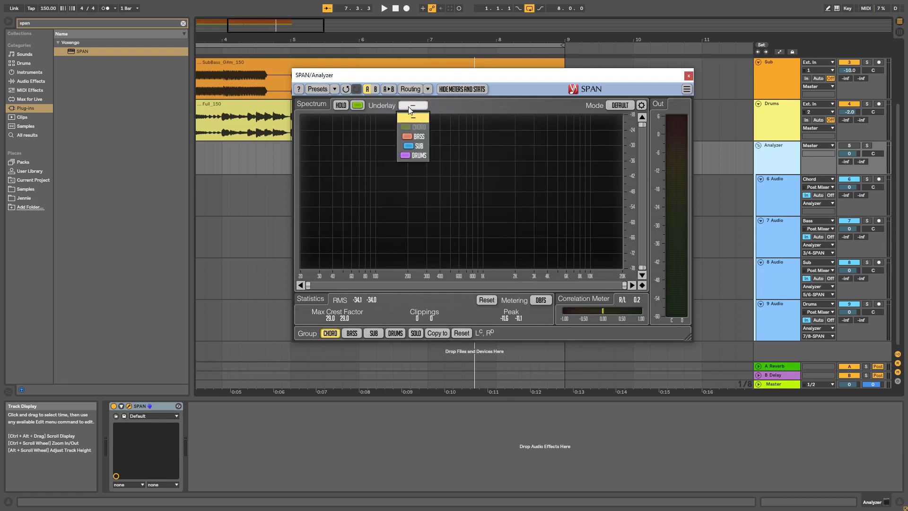
{"action": "left_click", "coordinate": [417, 136]}
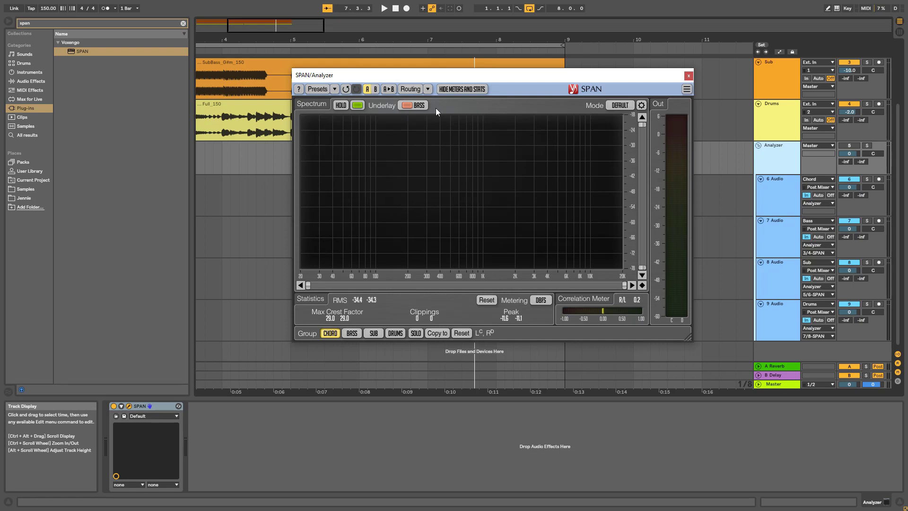
{"action": "key", "text": "space"}
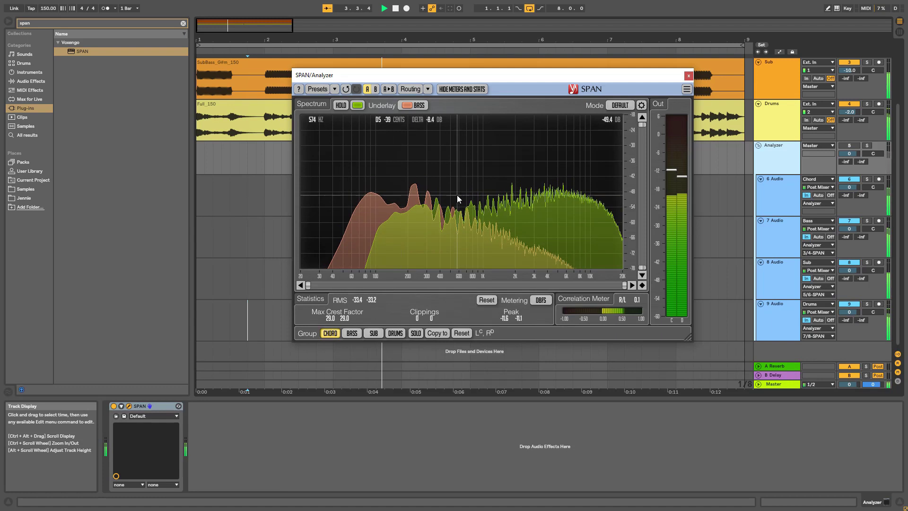
Show SPAN's Bass group with the Sub spectrum as its underlay
{"action": "left_click", "coordinate": [352, 334]}
{"action": "left_click", "coordinate": [412, 106]}
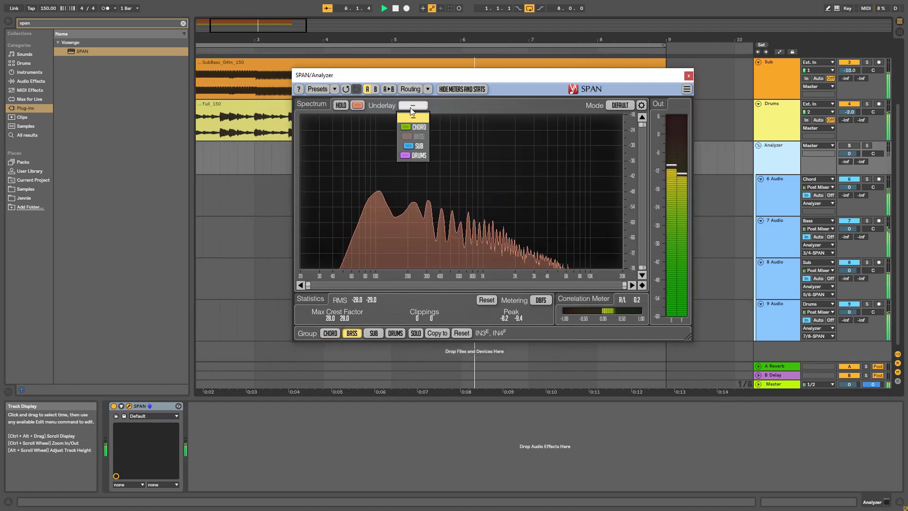
{"action": "left_click", "coordinate": [419, 146]}
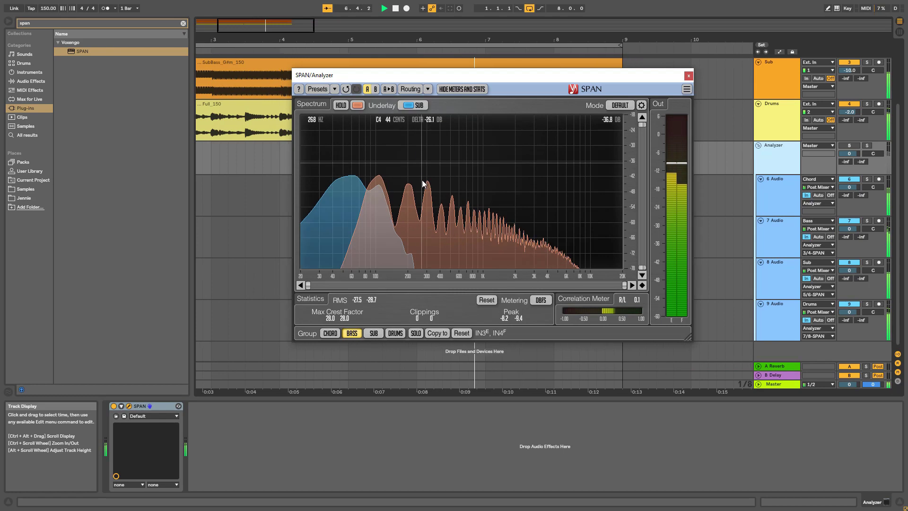
Show SPAN's Sub group with the Drums spectrum as its underlay
{"action": "left_click", "coordinate": [374, 333]}
{"action": "left_click", "coordinate": [413, 105]}
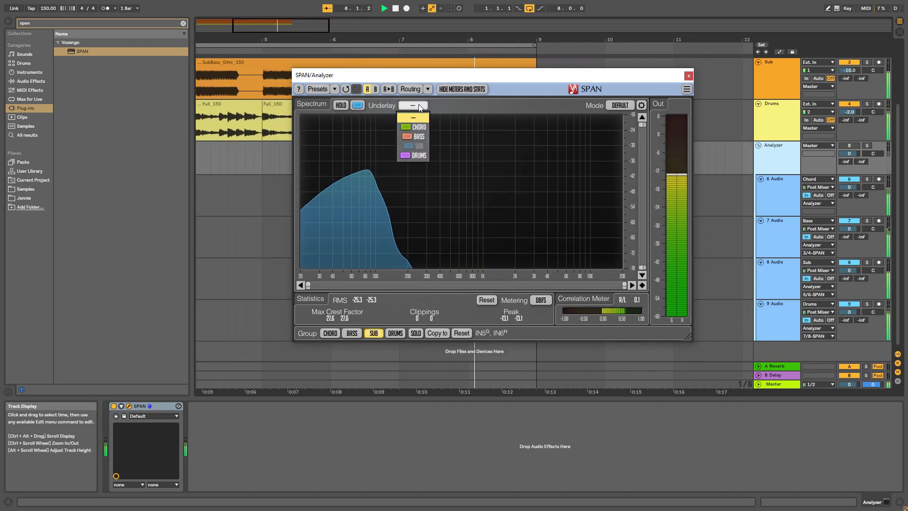
{"action": "left_click", "coordinate": [418, 155]}
Show SPAN's Drums group with the Chord spectrum as its underlay
{"action": "left_click", "coordinate": [396, 333]}
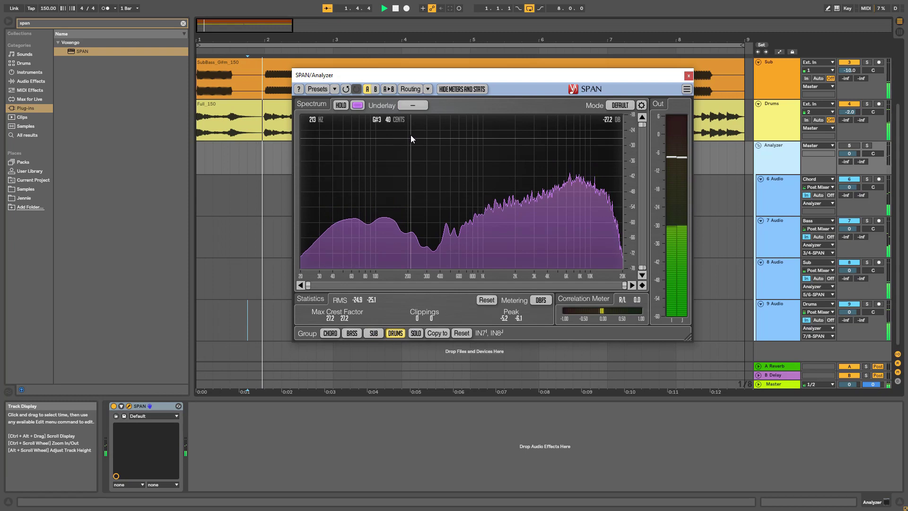
{"action": "left_click", "coordinate": [412, 105]}
{"action": "left_click", "coordinate": [420, 129]}
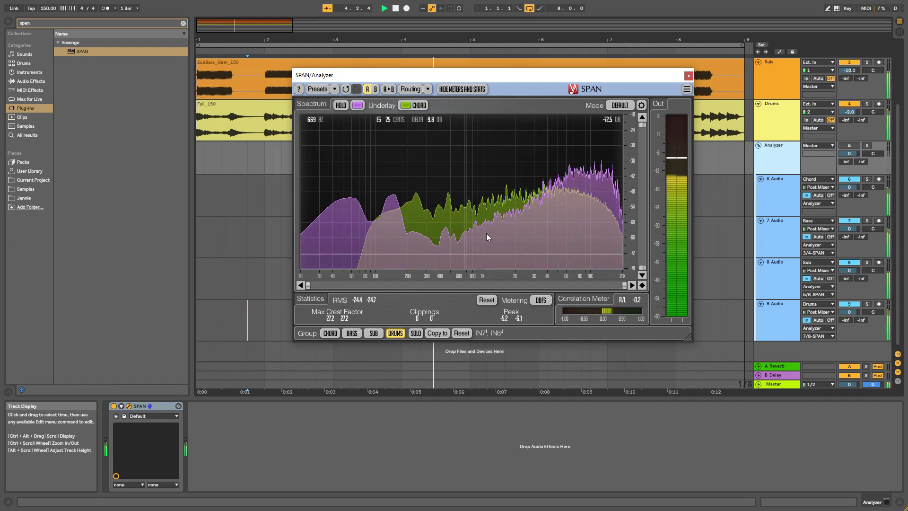
Lower the Chord track's volume to -52.3 dB while the arrangement plays
{"action": "scroll", "coordinate": [728, 220], "scroll_direction": "up", "scroll_amount": 3}
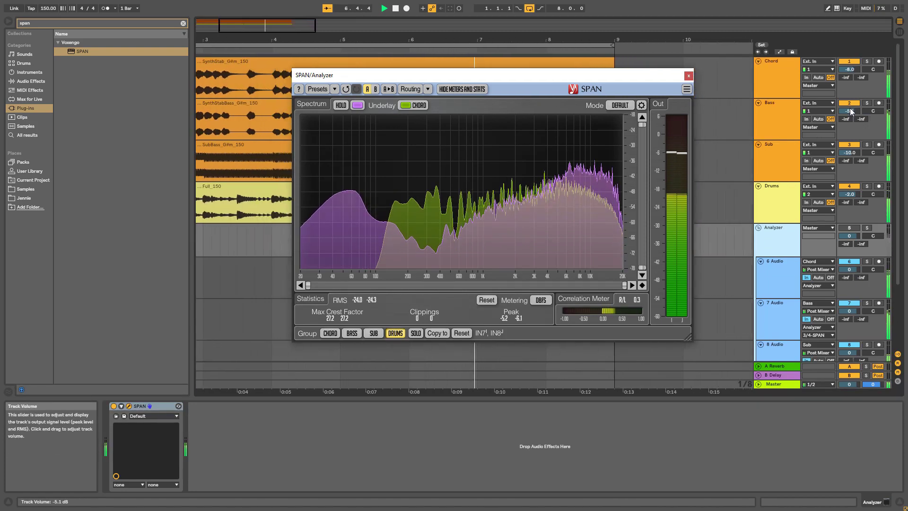
{"action": "left_click_drag", "start_coordinate": [850, 70], "coordinate": [851, 116]}
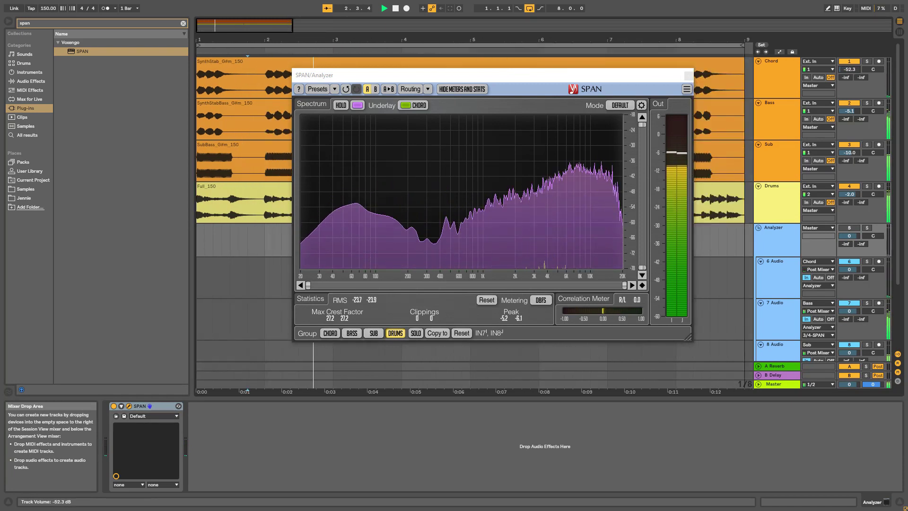